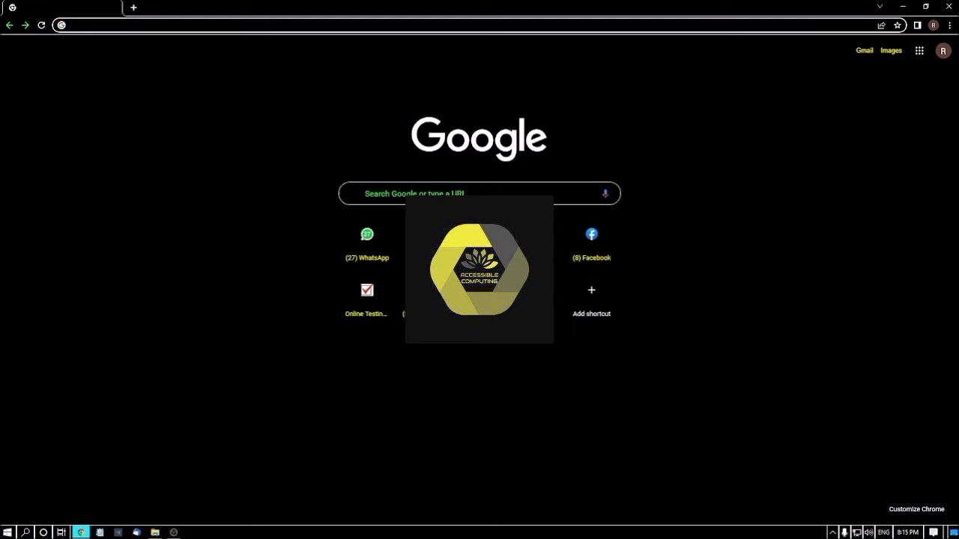
Search the web for "read allowed chrome extension" and open the Chrome Web Store page for Read Aloud: A Text to Speech Voice Reader
text(read)
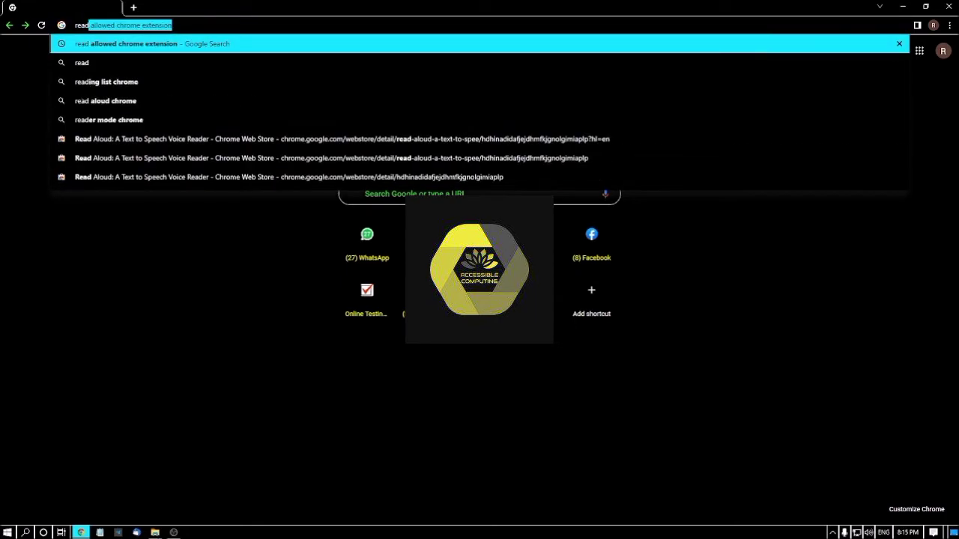
text( allow)
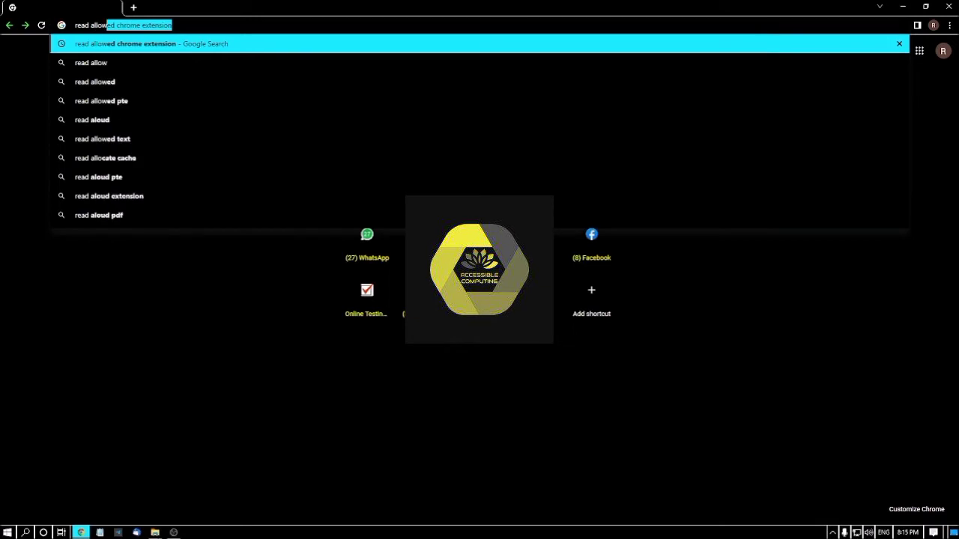
text(ed c)
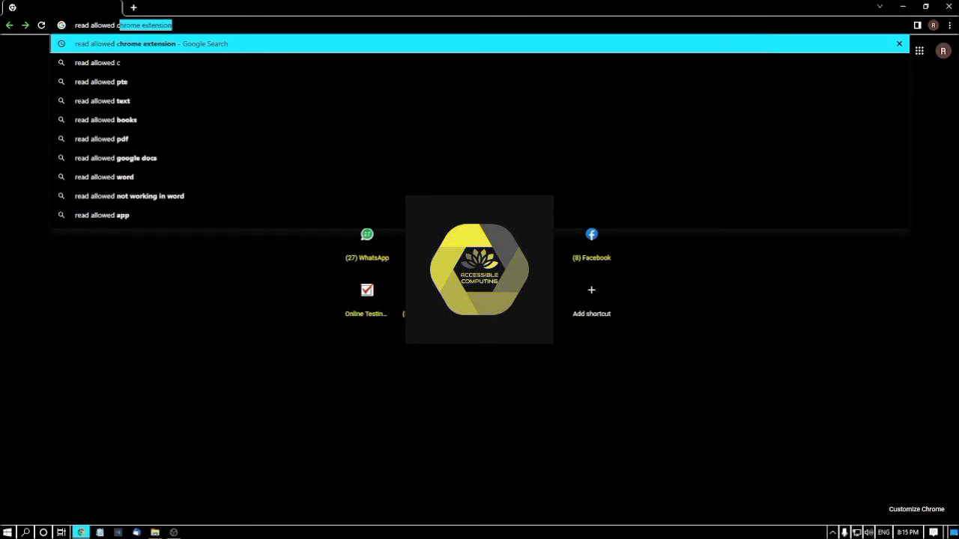
text(hrome extension)
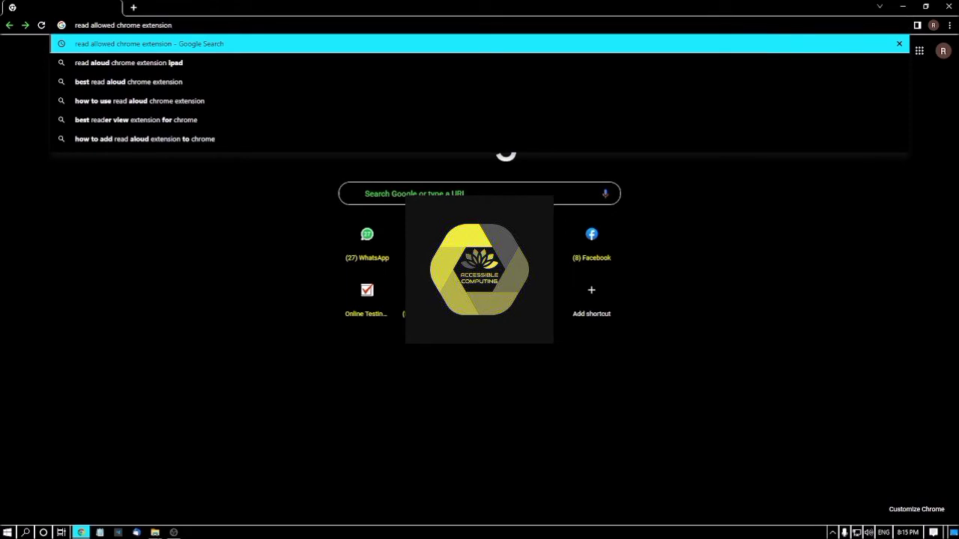
key(Return)
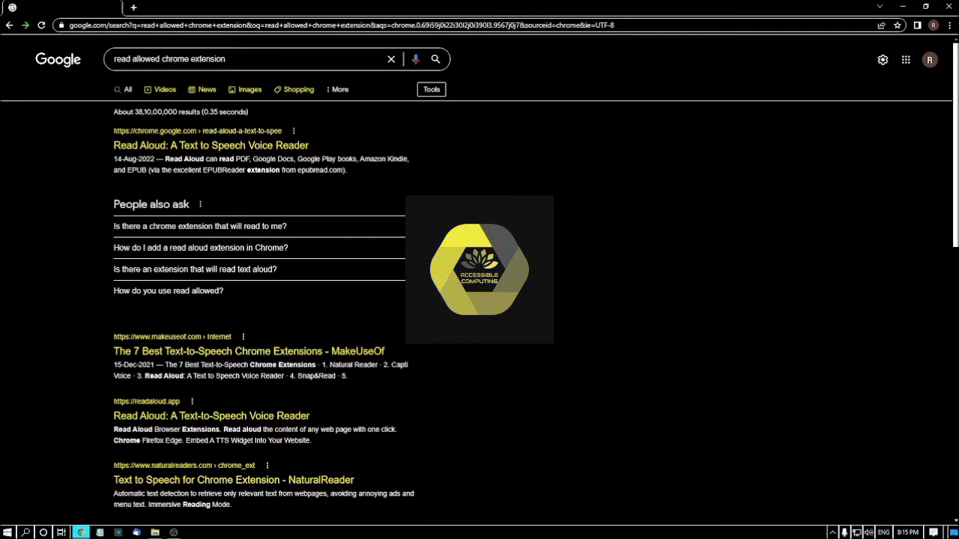
key(Return)
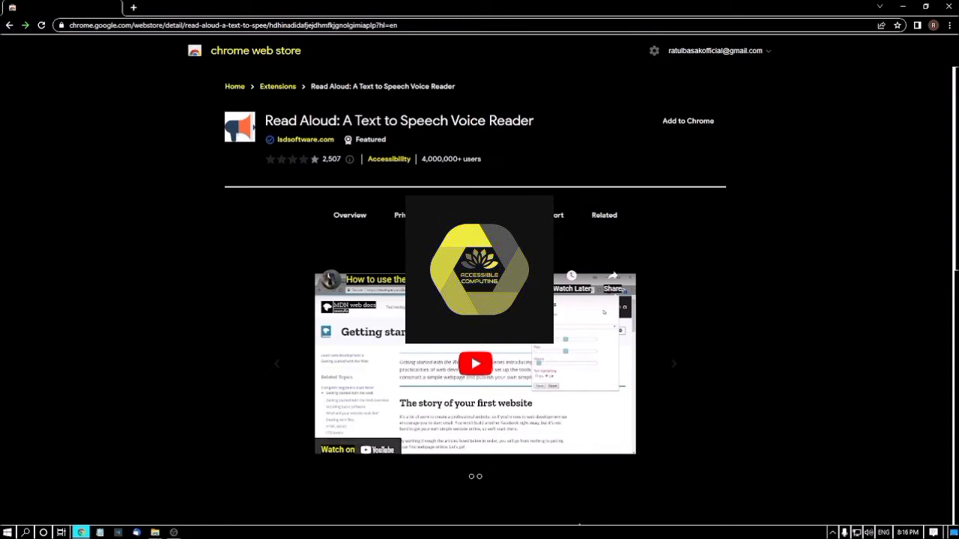
Add the Read Aloud extension to Chrome, approving its permissions, and dismiss the notice offering sync
key(Return)
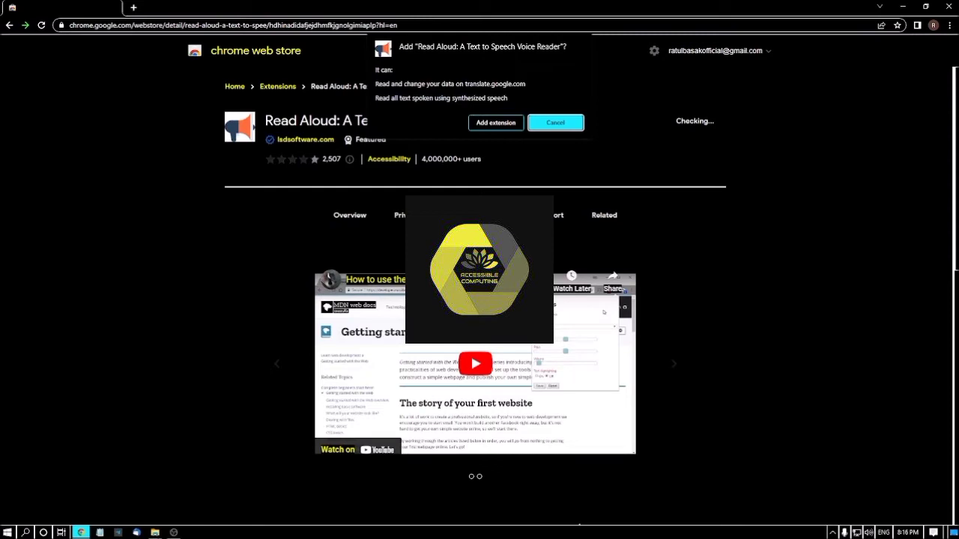
key(Tab)
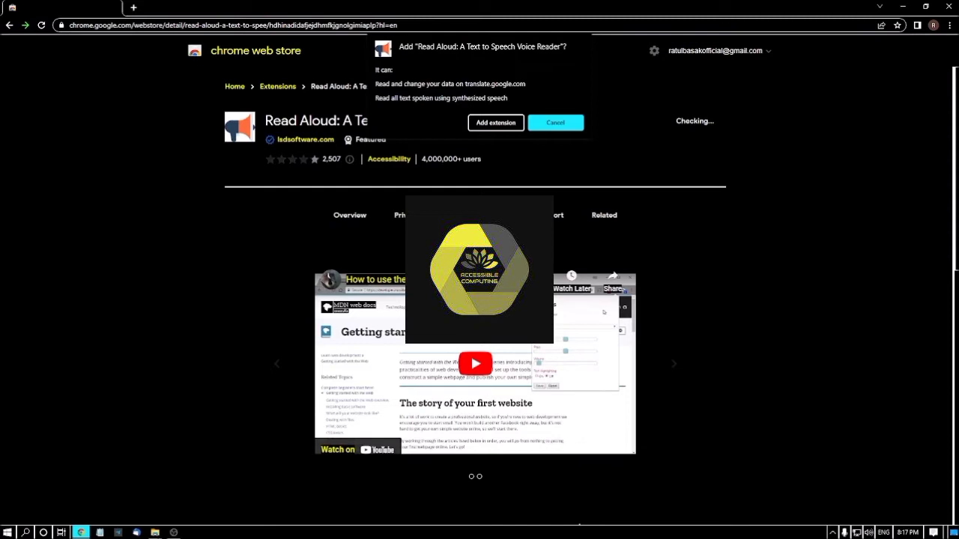
key(Return)
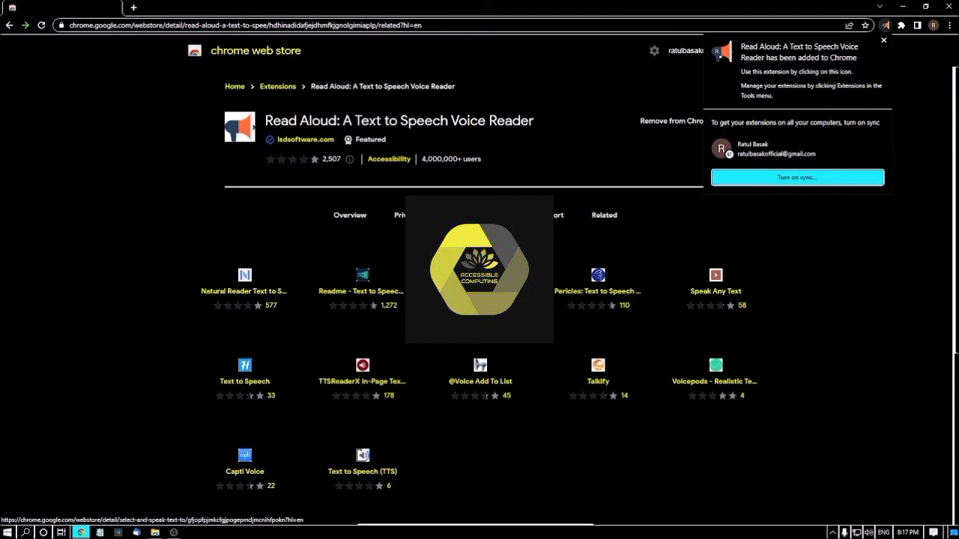
click(884, 40)
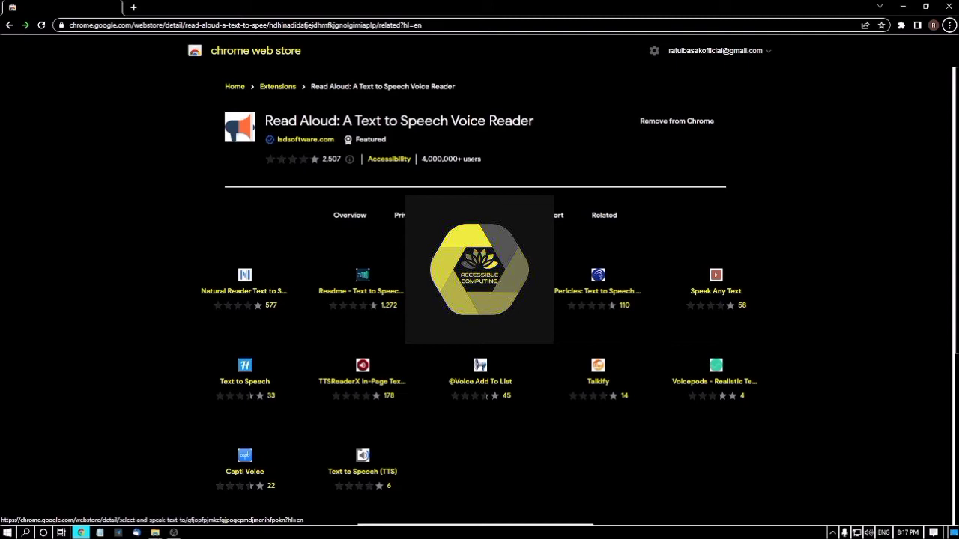
Go to the browser's extension management page and open the details of Read Aloud: A Text to Speech Voice Reader
click(949, 24)
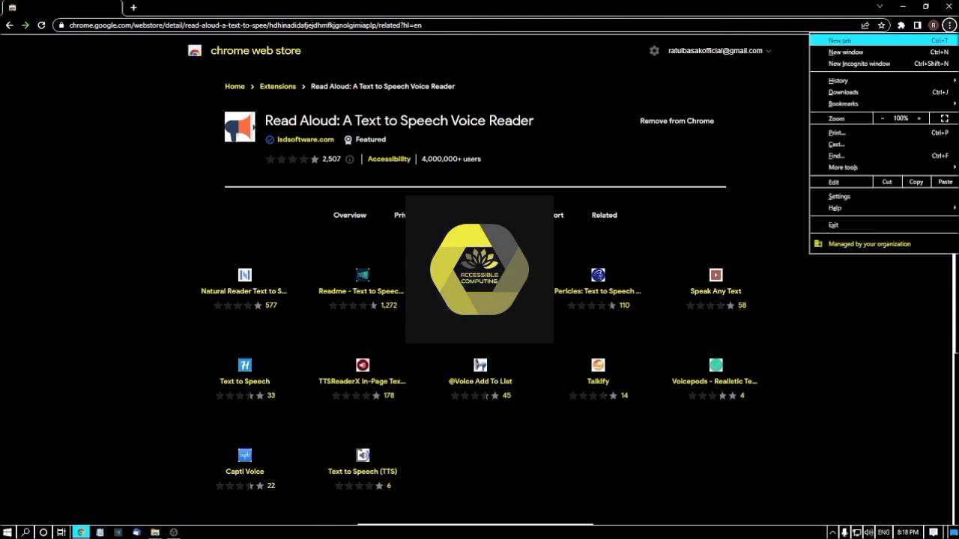
key(Down)
key(Down)
key(Down)
key(Down)
key(Down)
key(Down)
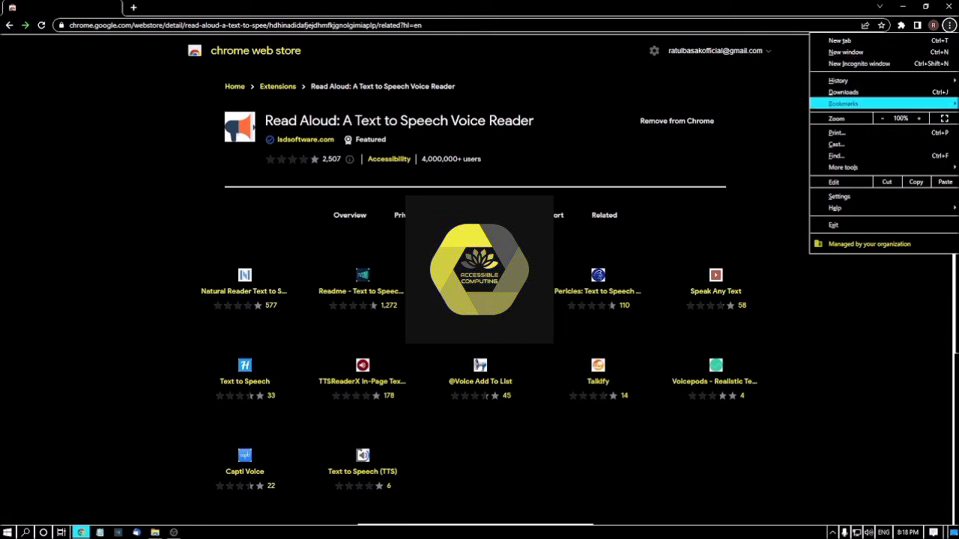
key(Down)
key(Down)
key(Down)
key(Down)
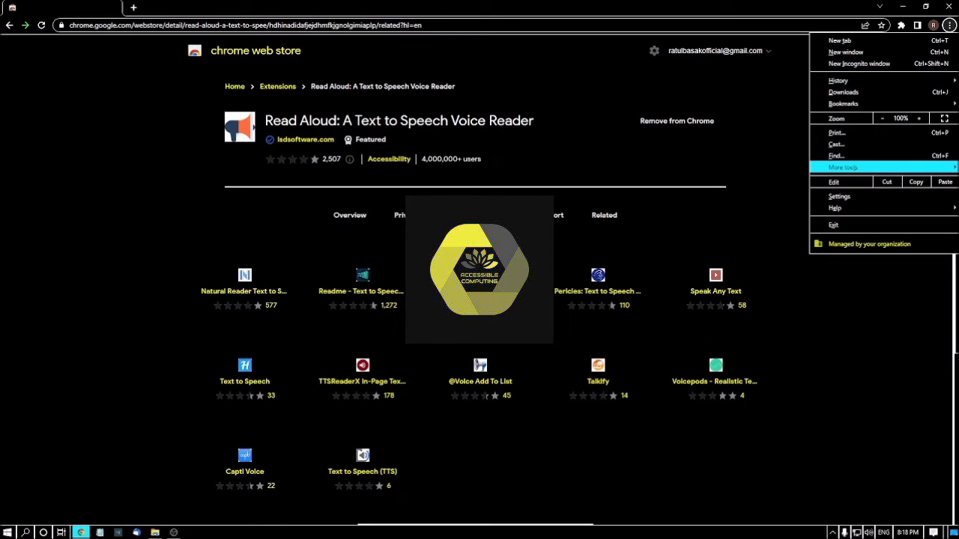
key(Right)
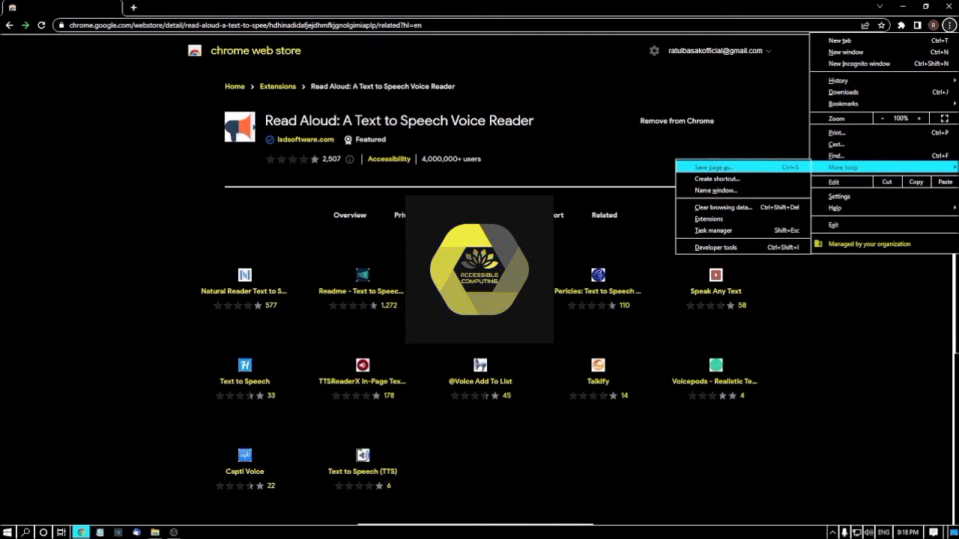
key(Down)
key(Down)
key(Down)
key(Down)
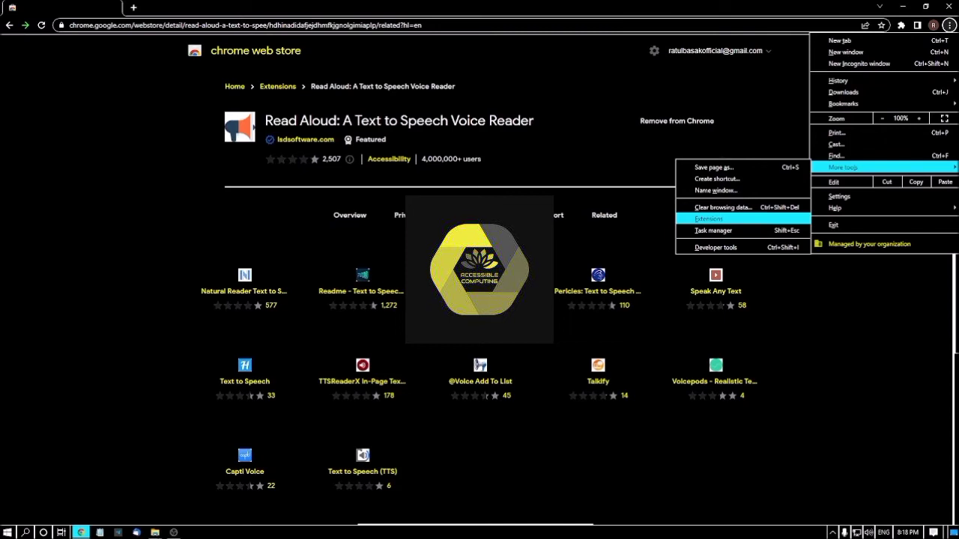
click(709, 219)
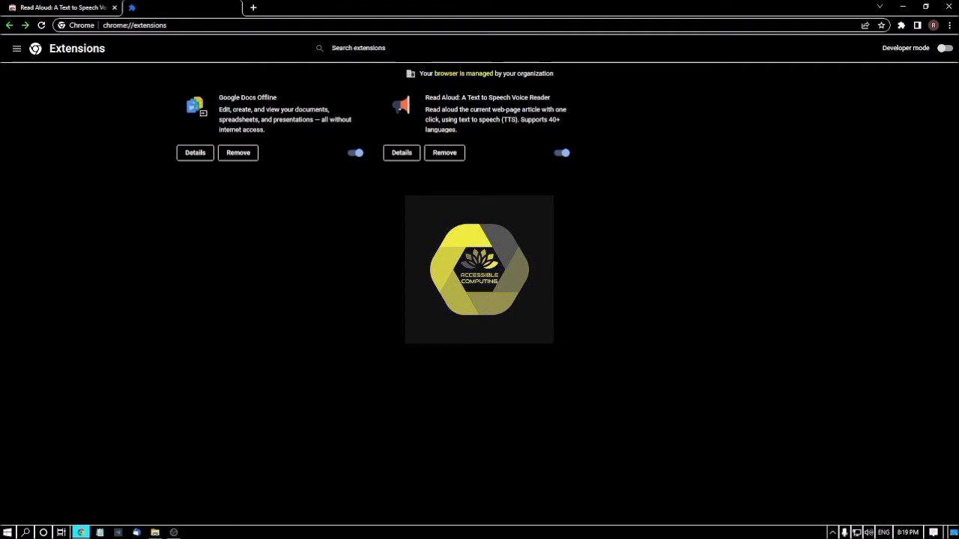
key(Return)
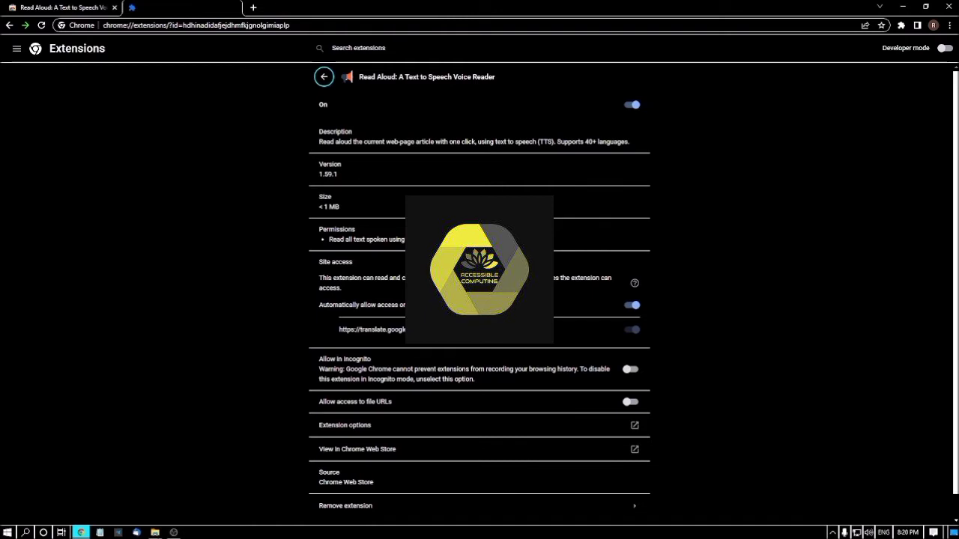
Allow Read Aloud access to file URLs and open the language options for its voices
click(631, 402)
key(Return)
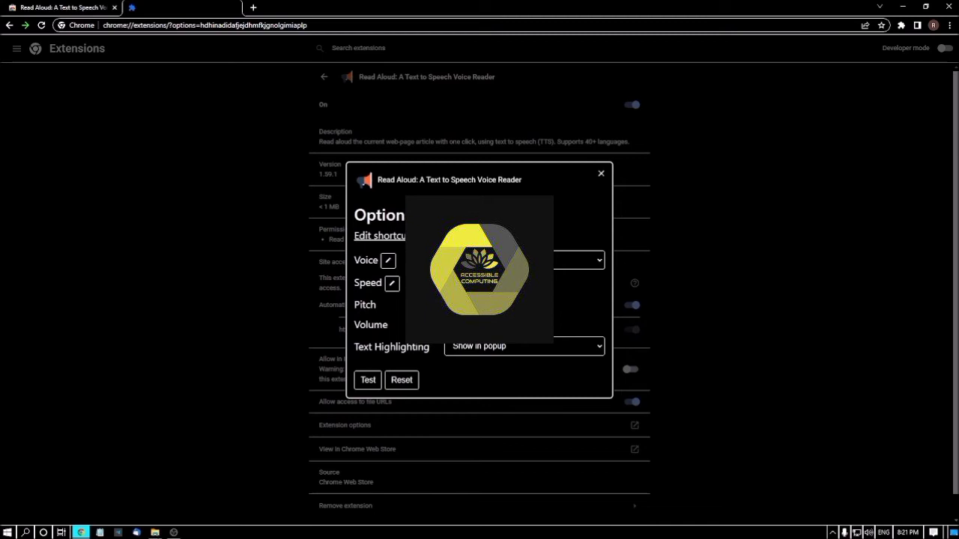
key(Tab)
key(Return)
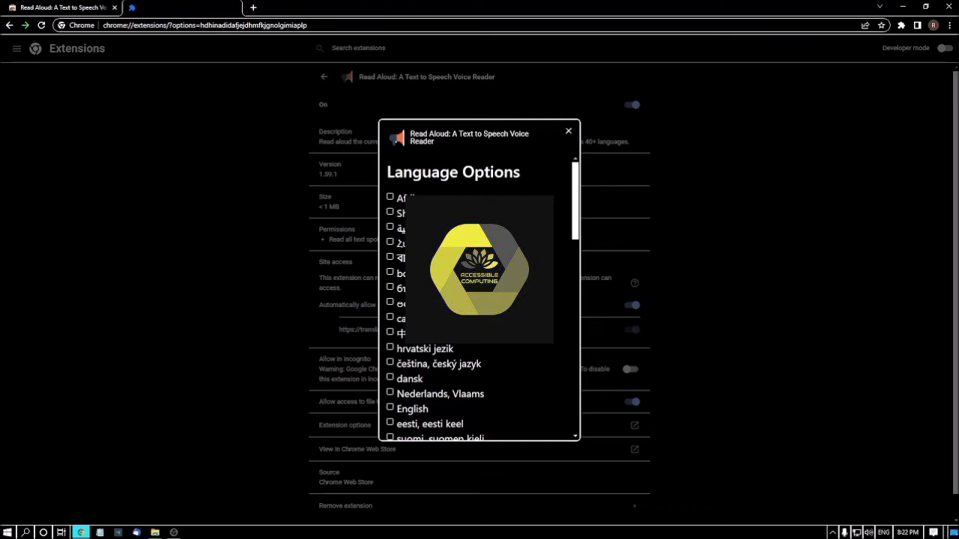
key(ctrl+Insert+s)
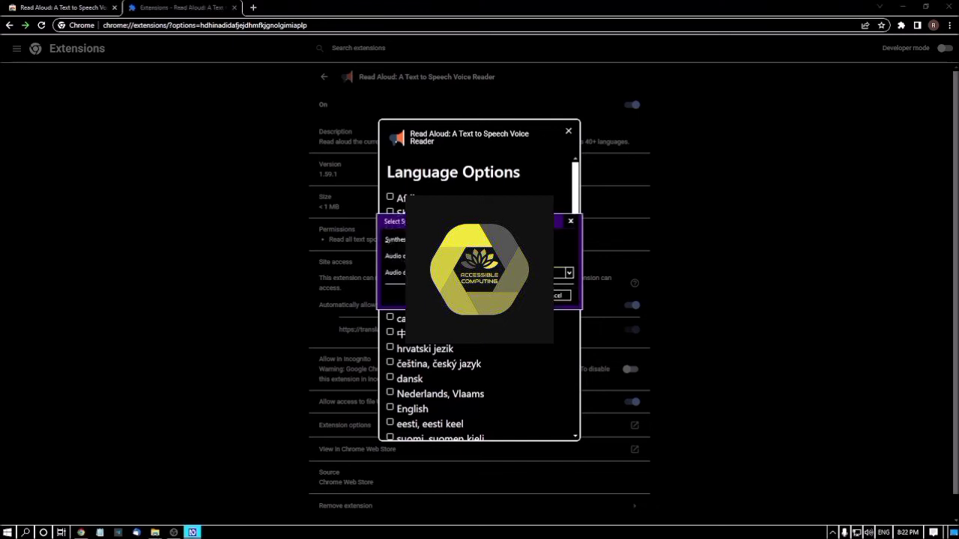
key(Escape)
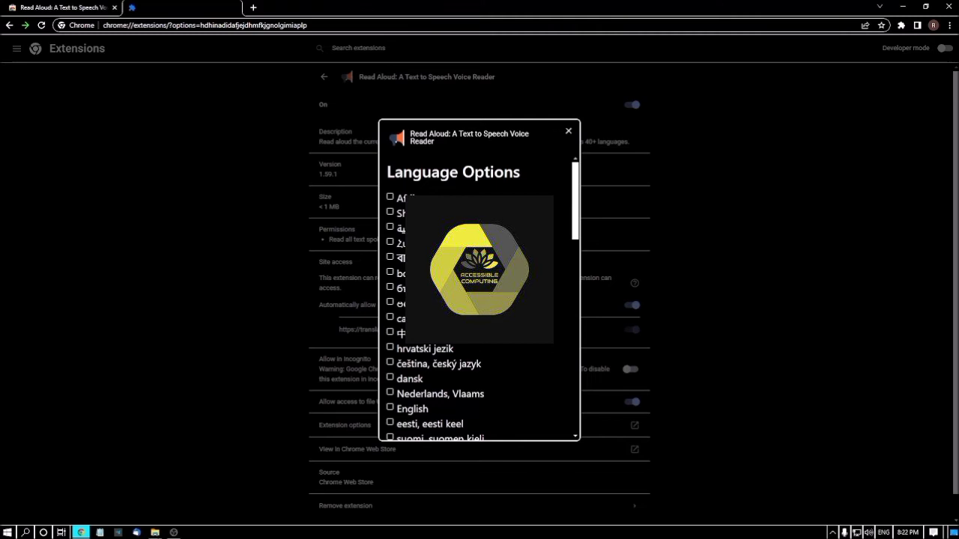
Enable Bengali in the language options and choose the GoogleStandard Bengali (Anna) voice
key(space)
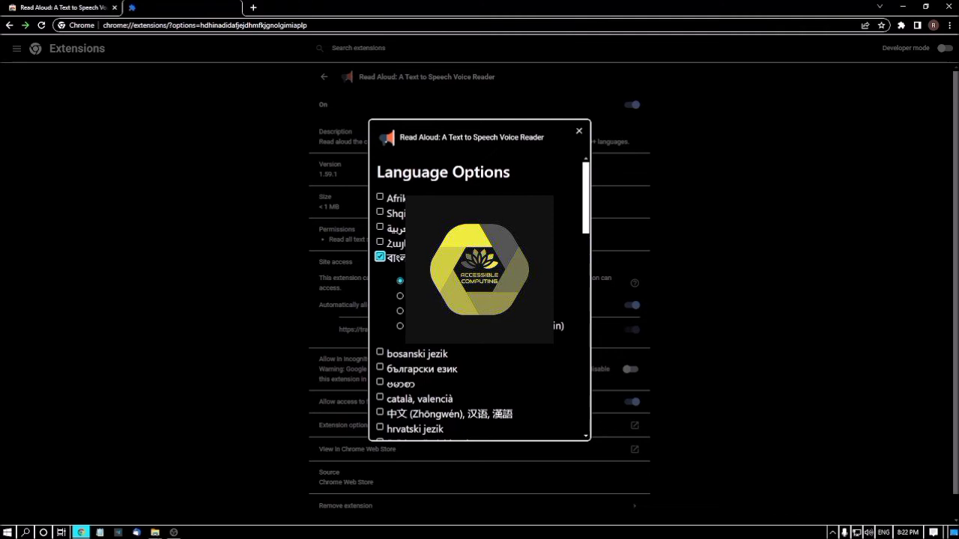
click(400, 311)
scroll(479, 300, down, 2)
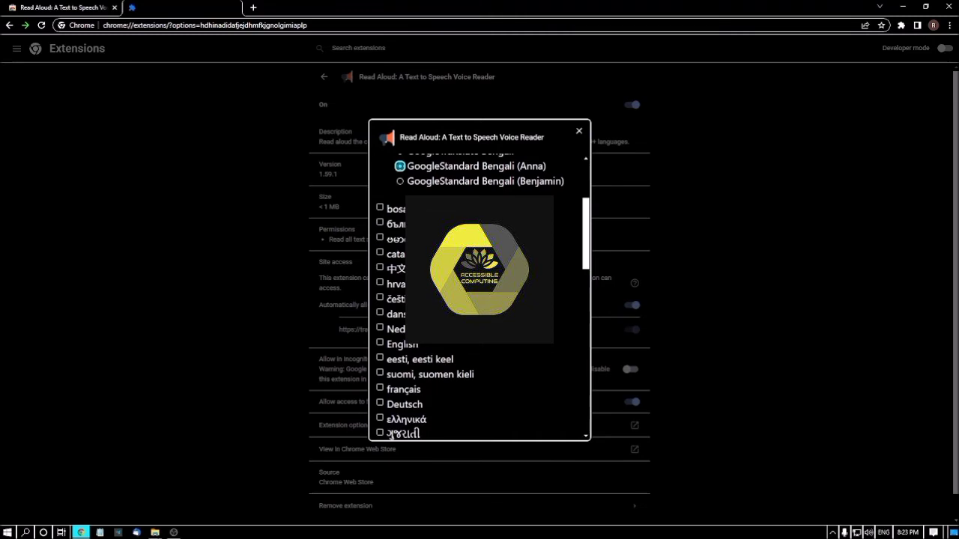
Enable English with the Amazon Indian English (Raveena) voice and return to the main Read Aloud options
click(380, 343)
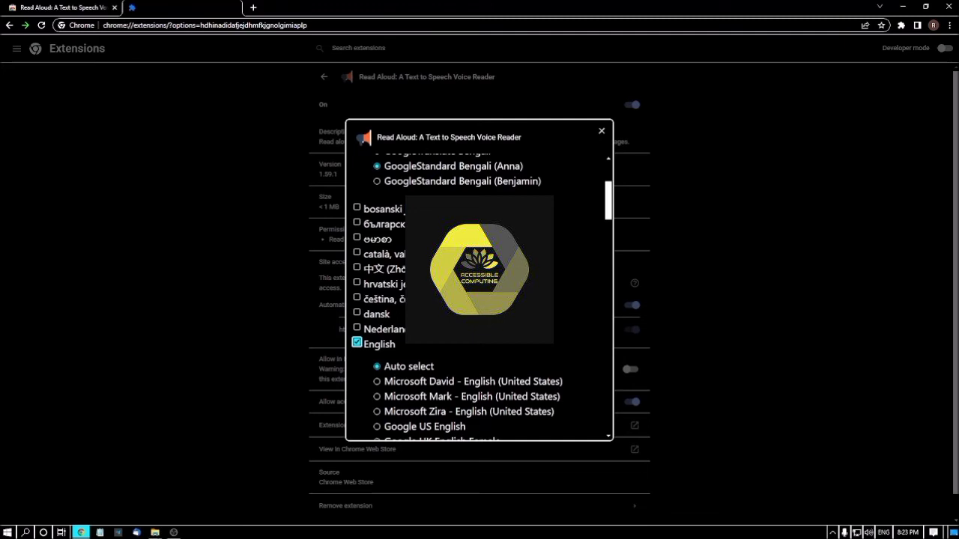
scroll(480, 292, down, 2)
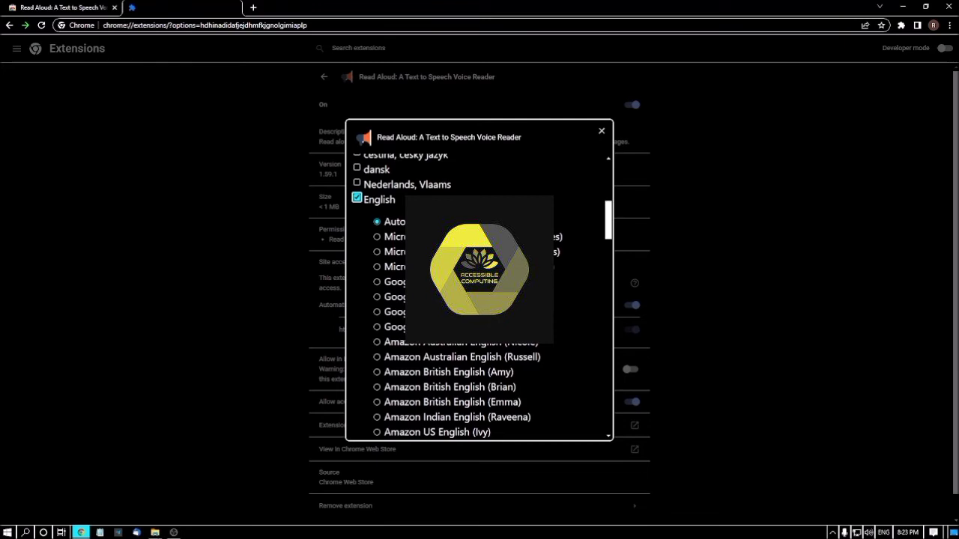
scroll(480, 292, down, 2)
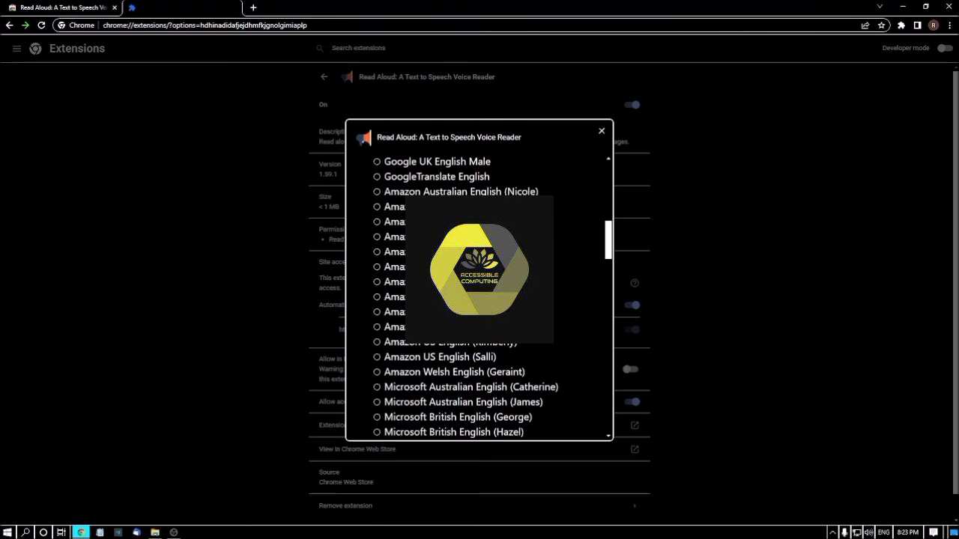
click(377, 267)
key(Tab)
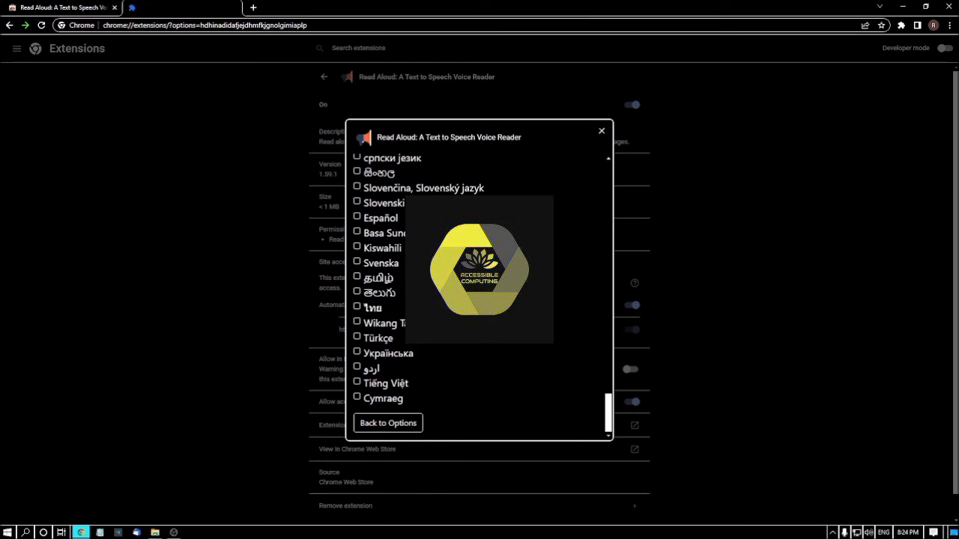
key(Return)
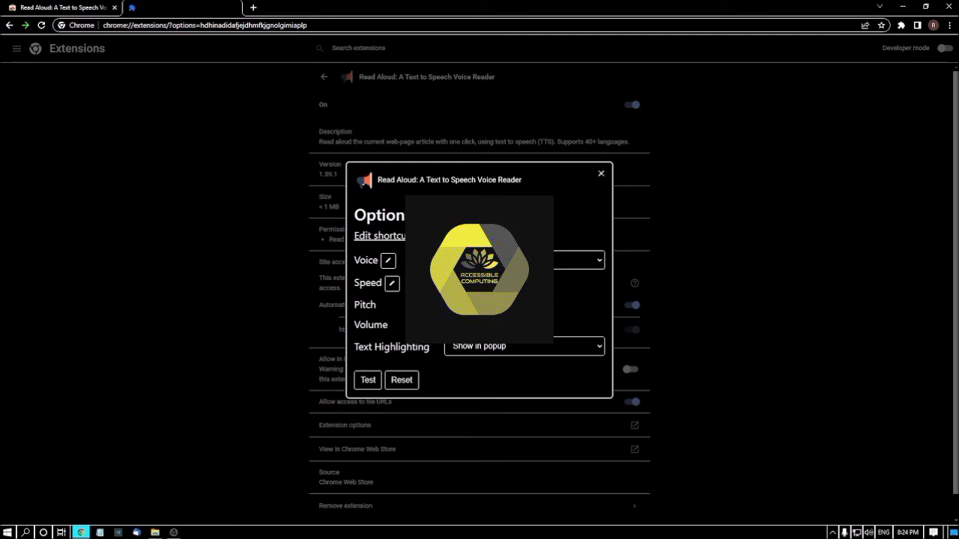
Open Read Aloud's keyboard shortcut settings and assign Alt + R to activating the extension
key(Return)
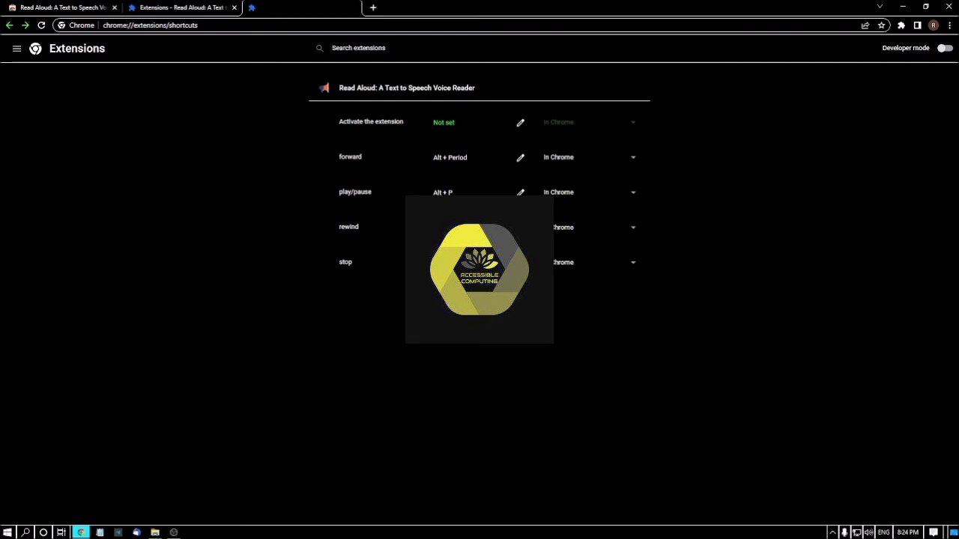
key(Return)
key(alt+r)
key(Tab)
key(Tab)
key(Return)
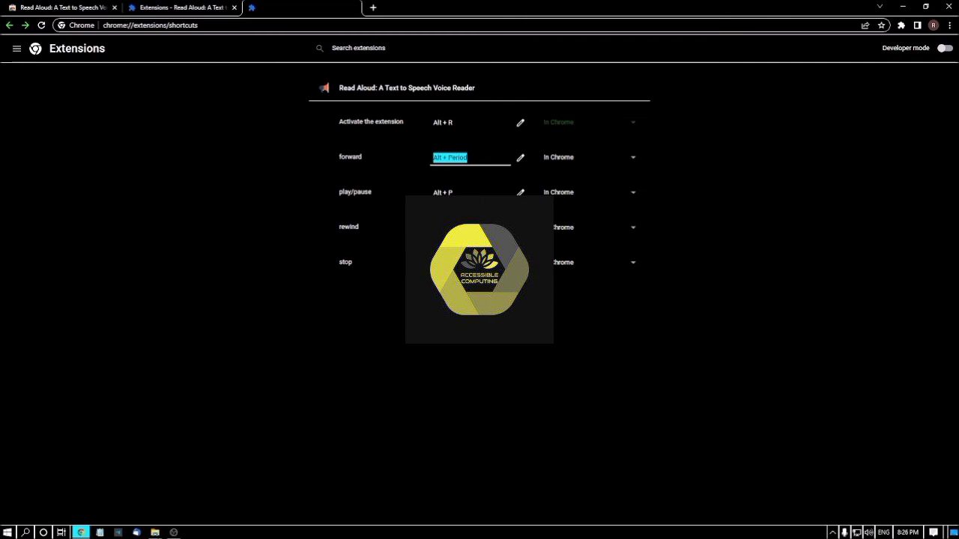
Load accessiblecomputing.blogspot.com in a new tab and open the article "How to use MANI Application, An App that can identify Indian currency notes"
key(ctrl+t)
text(ccess)
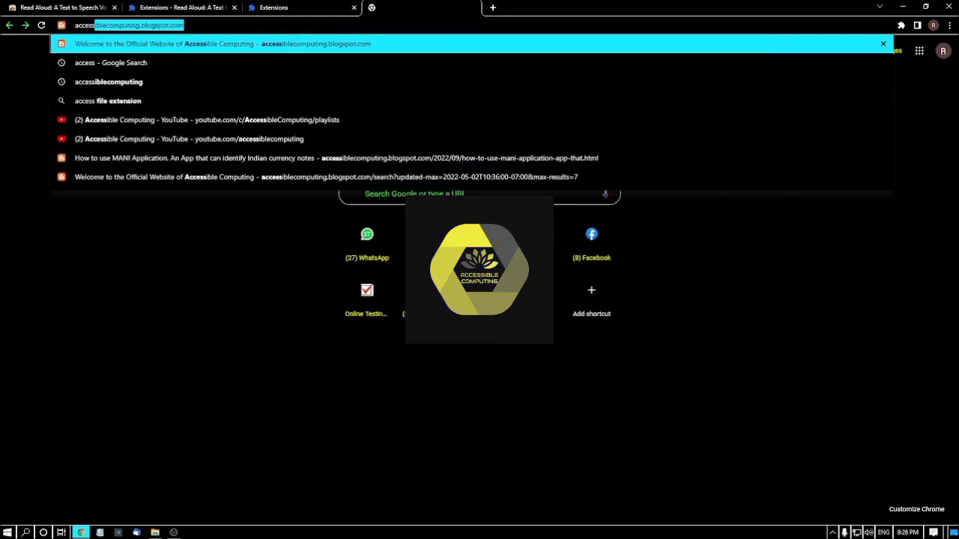
key(Return)
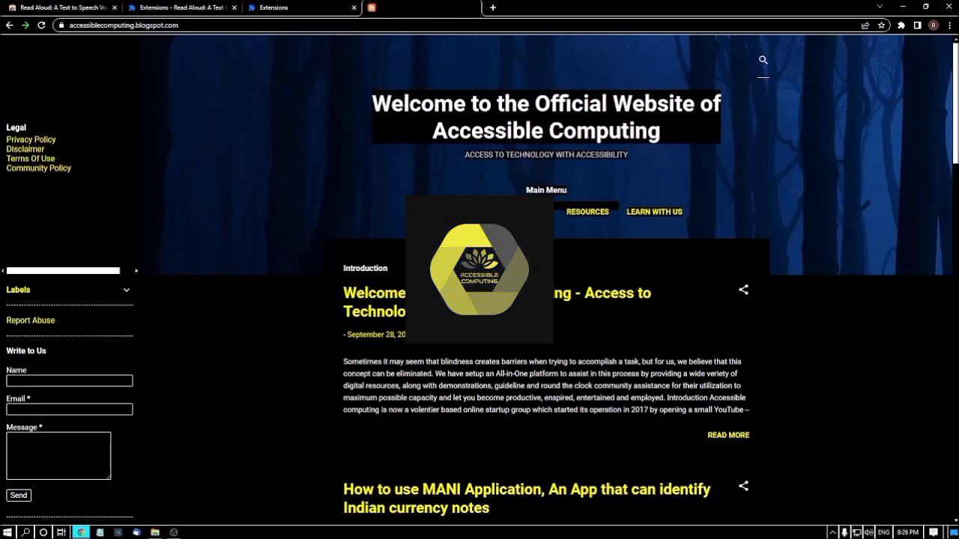
scroll(479, 280, down, 5)
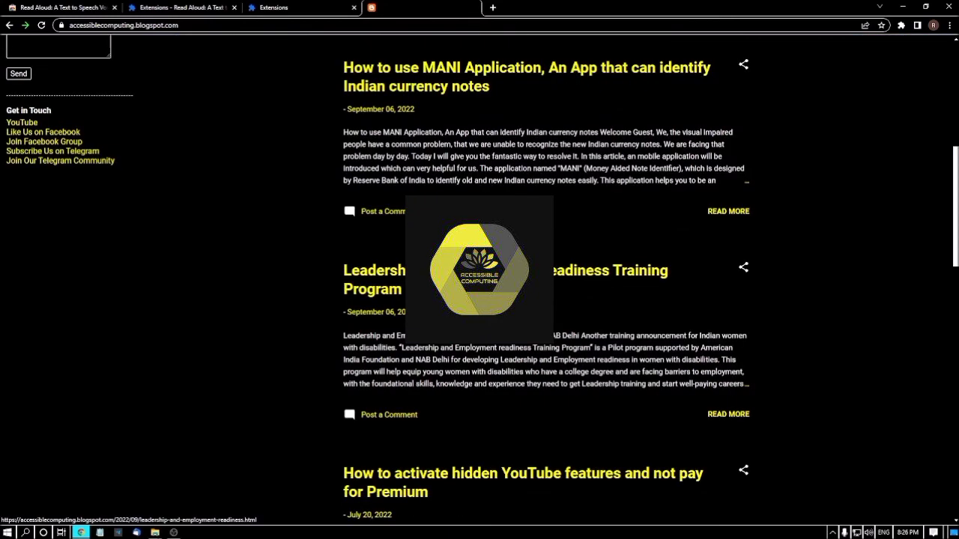
key(shift+Tab)
key(Return)
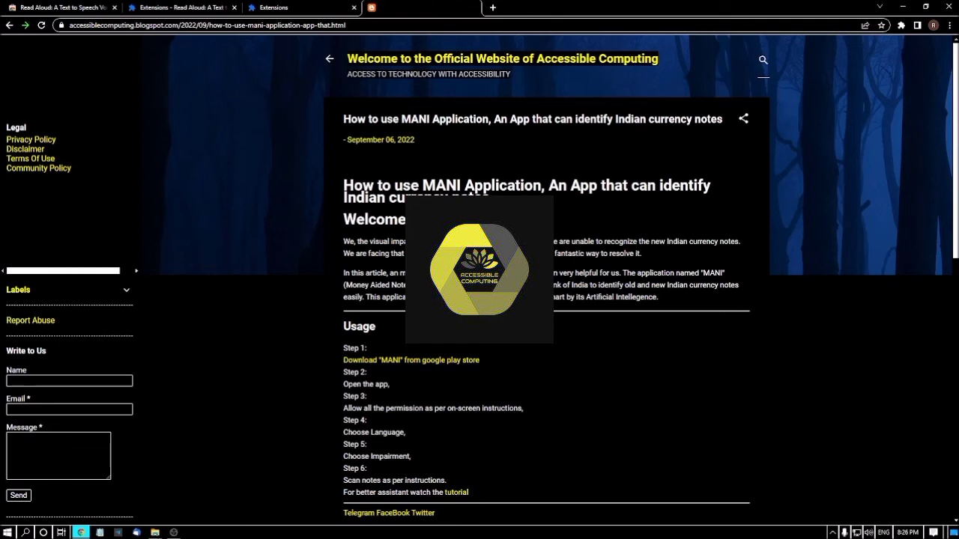
Try to read the open MANI article aloud with Read Aloud
key(alt+p)
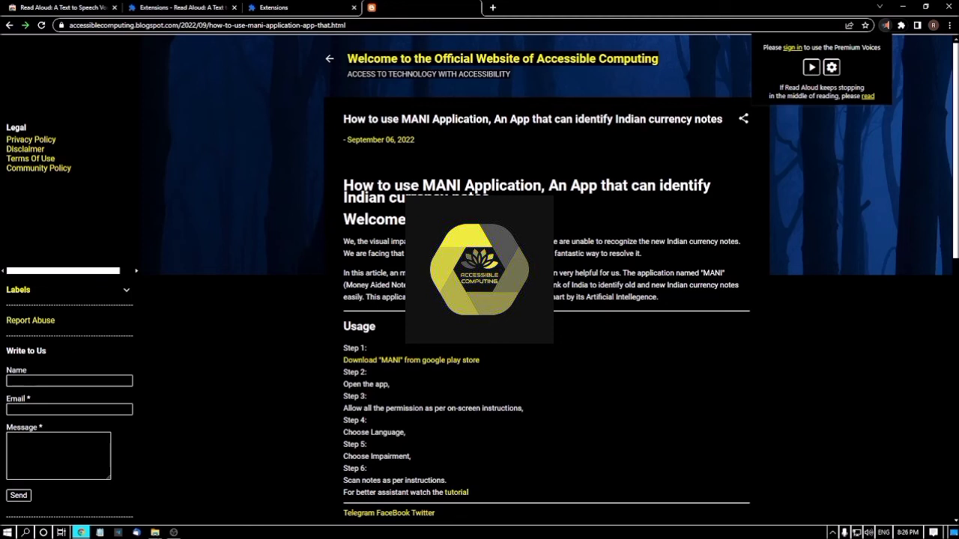
key(Tab)
key(Escape)
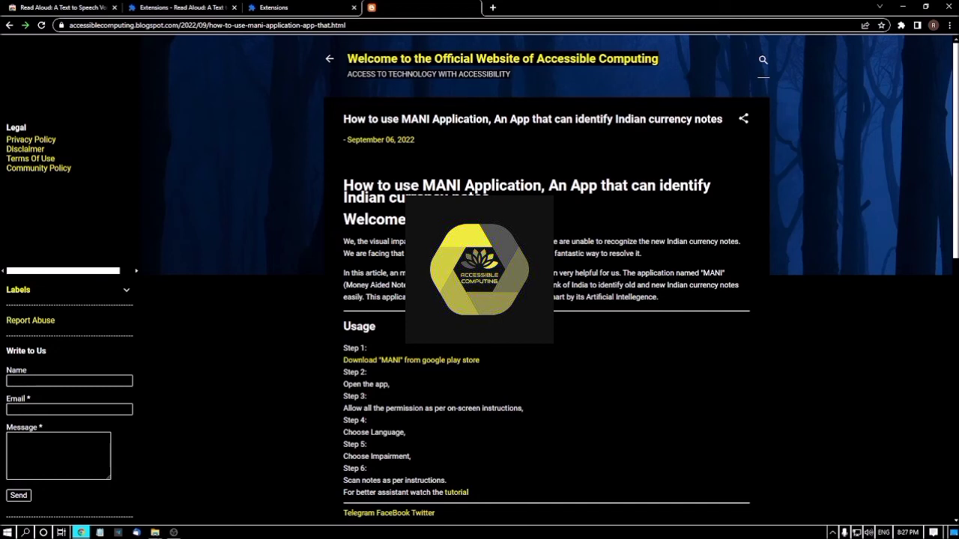
Set the English voice to the automatic option in Read Aloud's language options and return to the MANI article
key(ctrl+shift+Tab)
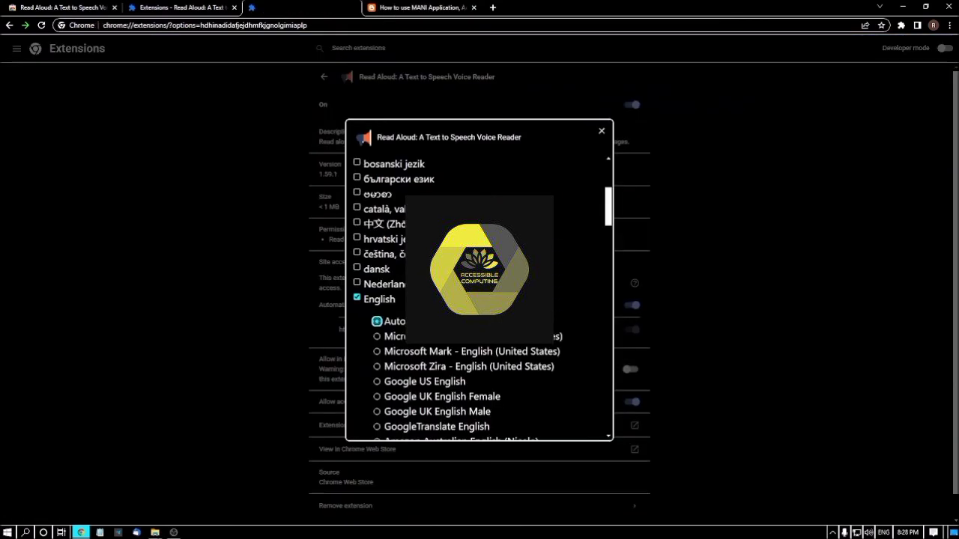
key(Escape)
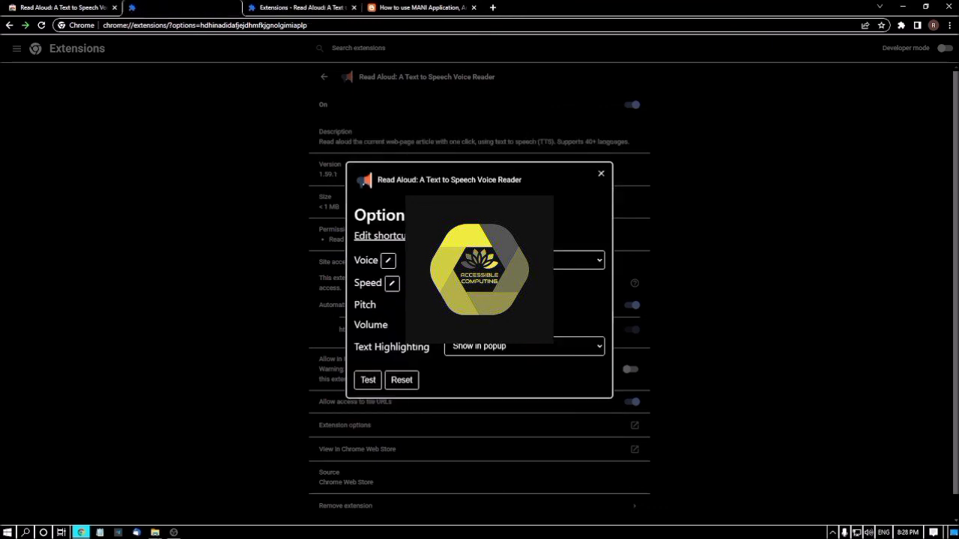
key(ctrl+shift+Tab)
key(ctrl+shift+Tab)
key(ctrl+shift+Tab)
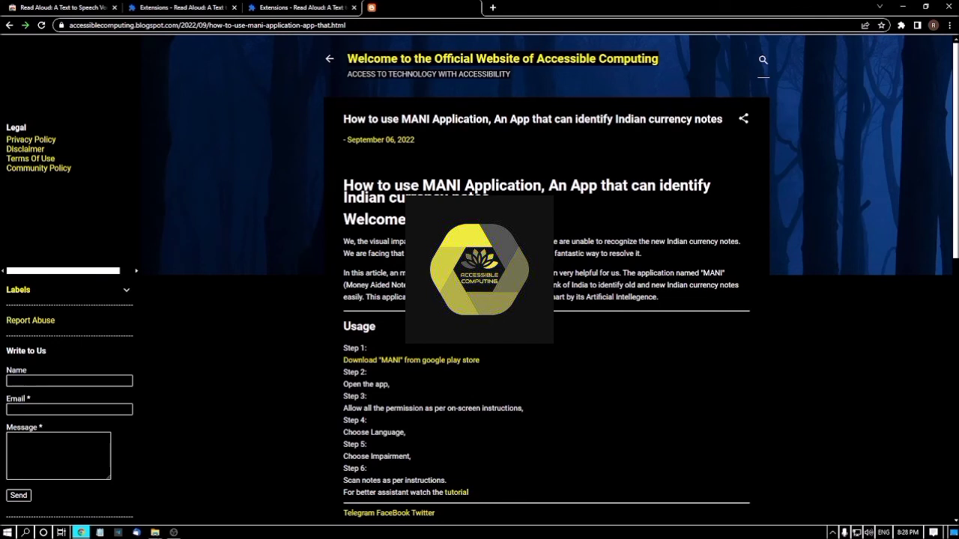
Read the MANI article aloud with Read Aloud, pause and resume it once, and stop the playback
key(alt+p)
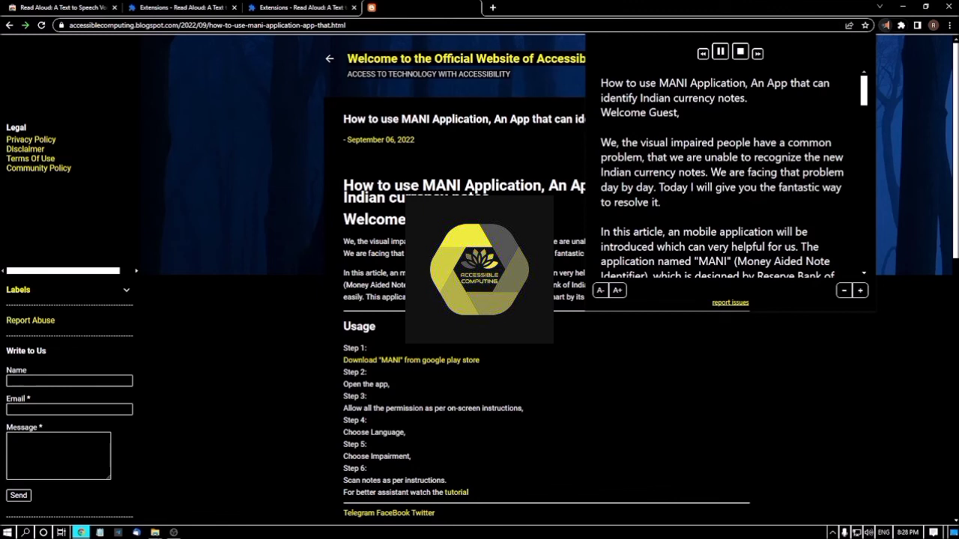
key(alt+p)
key(alt+p)
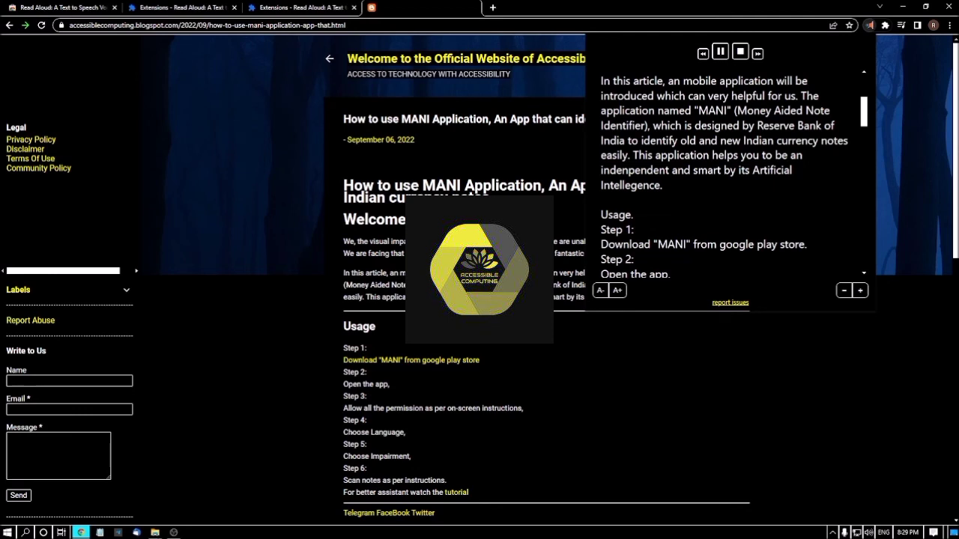
key(alt+o)
Load times-freedom.blogspot.com in the same tab and open the article "How To Start Online Business in Bengali"
key(ctrl+l)
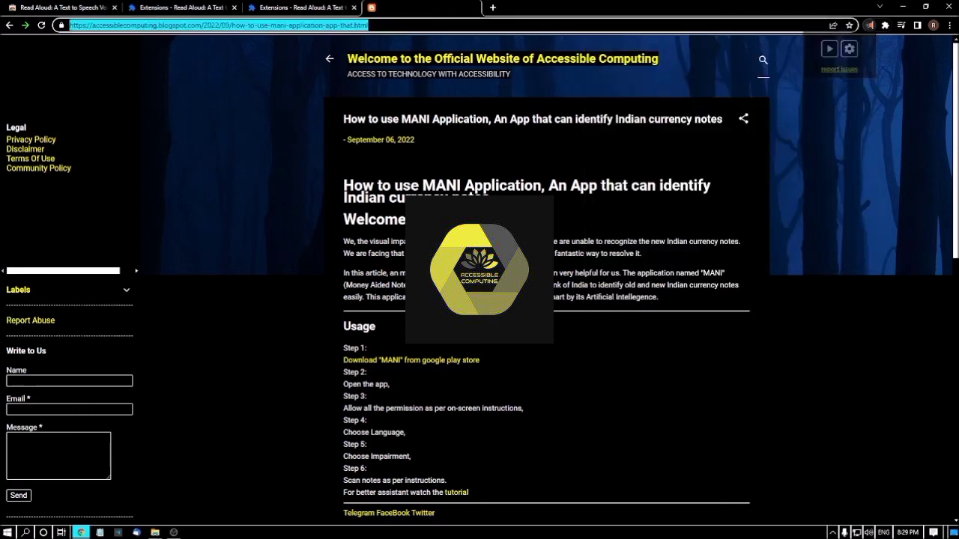
key(BackSpace)
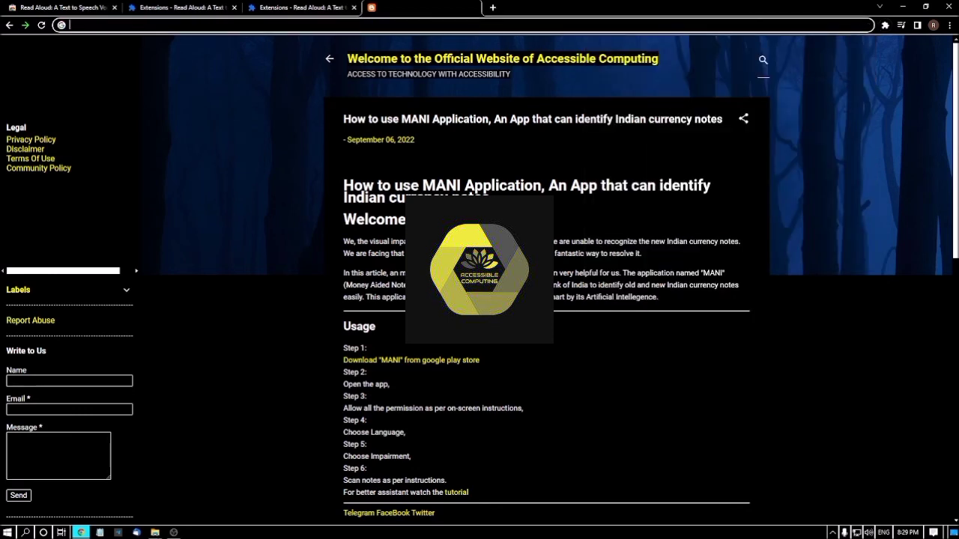
text(times-)
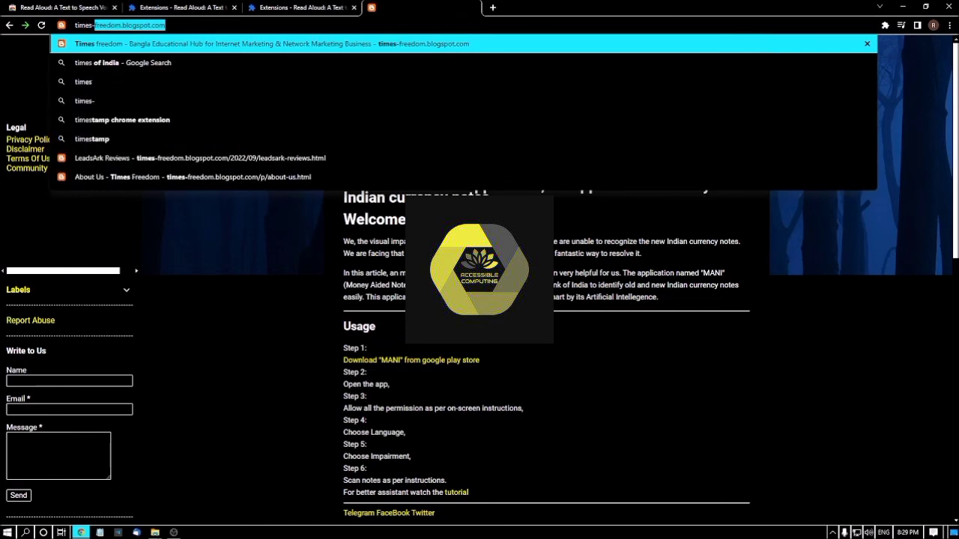
key(Return)
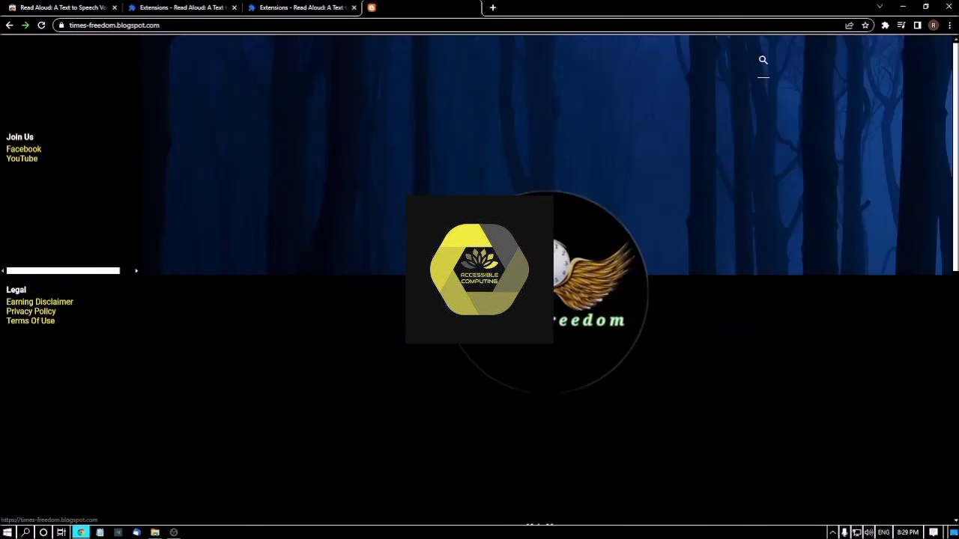
scroll(546, 270, down, 4)
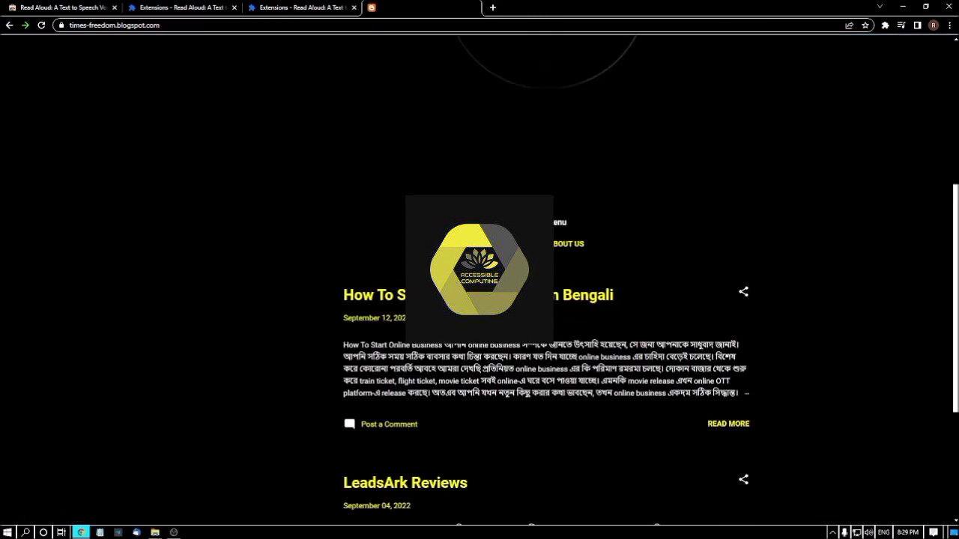
click(479, 294)
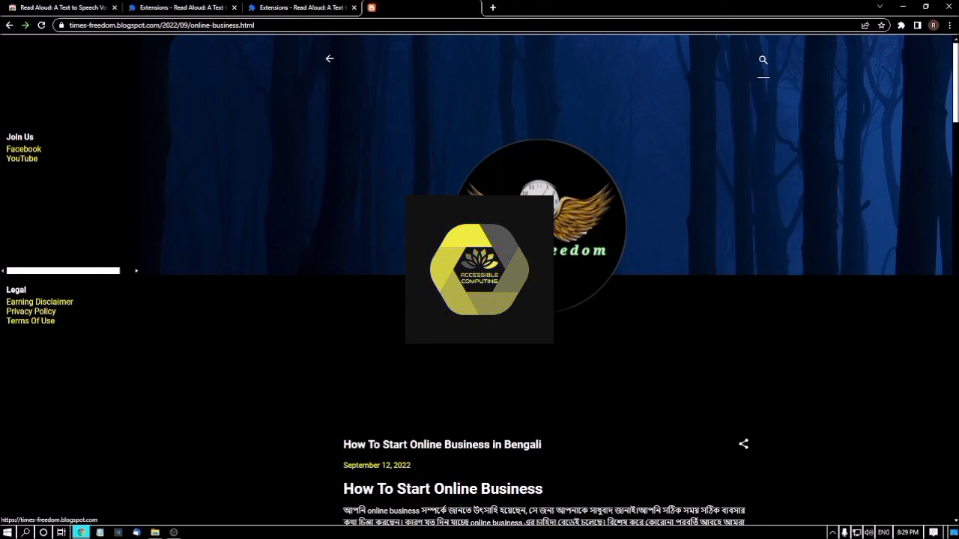
Read the Bengali article aloud with Read Aloud, granting the permissions for Google Wavenet voices, and stop the playback
key(alt+p)
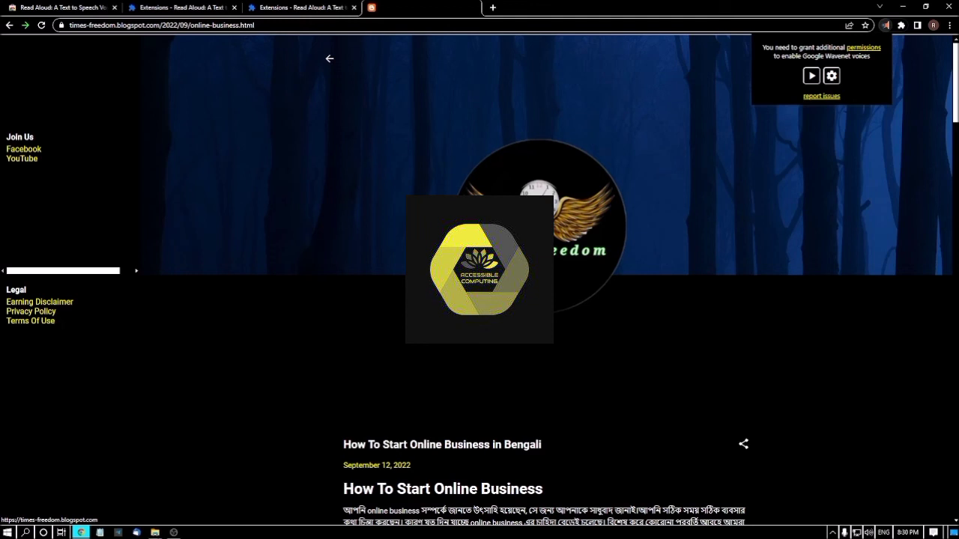
key(Tab)
key(alt+p)
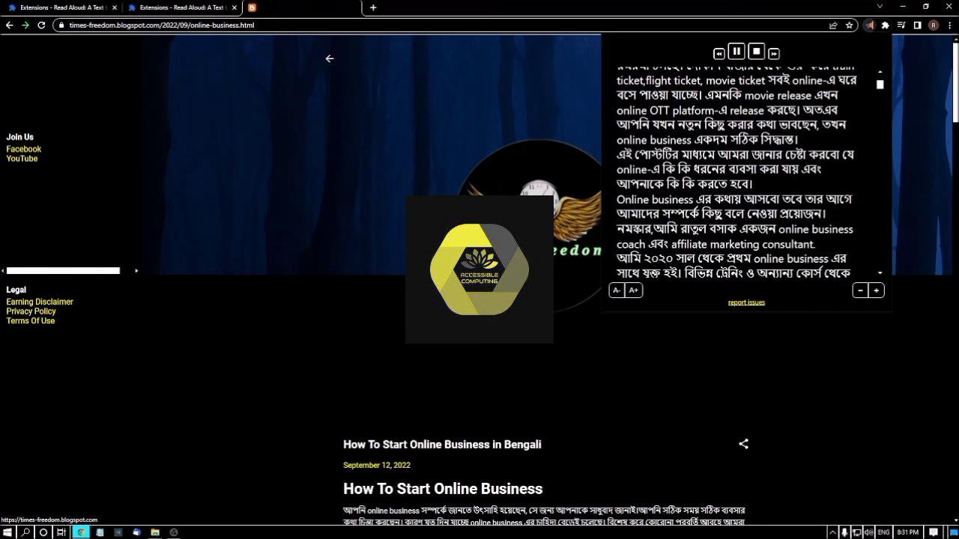
key(alt+o)
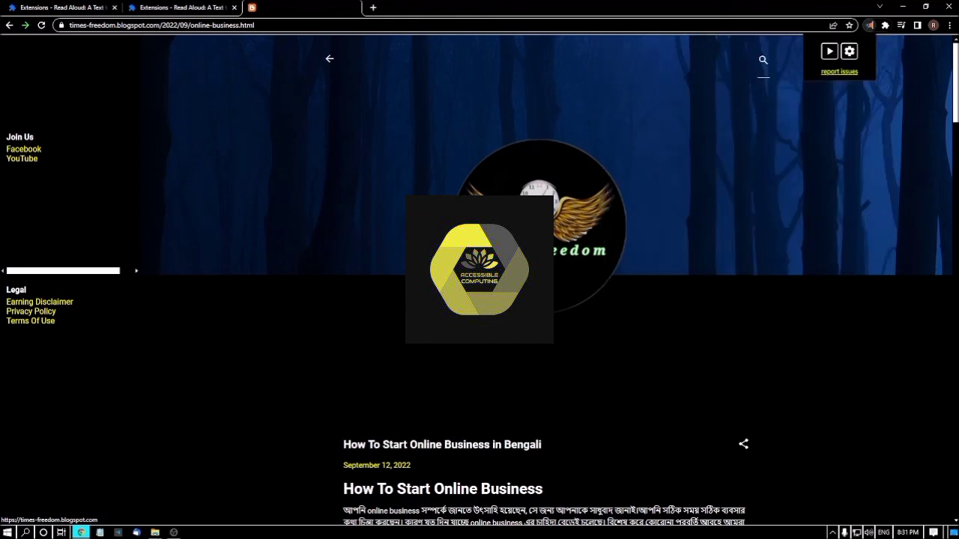